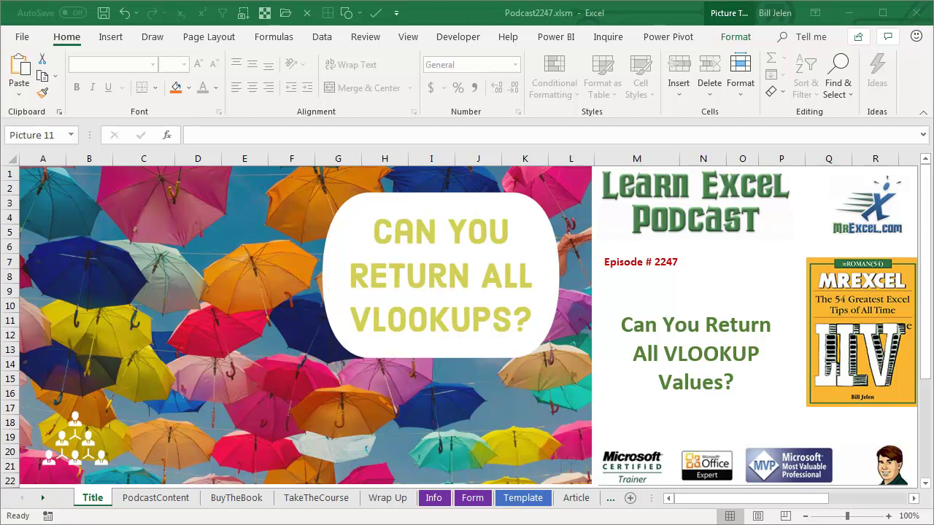
Switch to the PodcastContent sheet listing Job, Cost and Product data
left_click(162, 498)
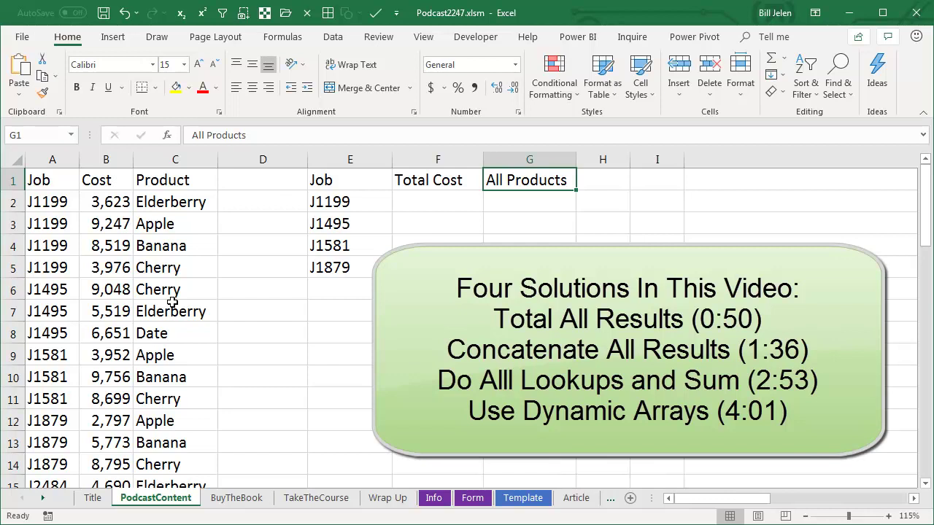
key("Left")
key("Down")
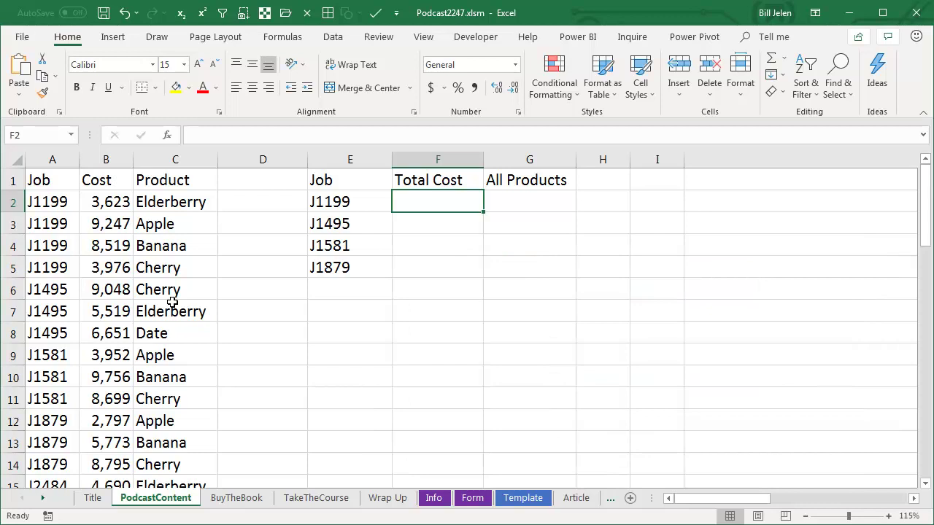
Enter =SUMIFS($B$2:$B$53,$A$2:$A$53,E2) in F2, totalling job J1199's costs to 25365
type("=SUM")
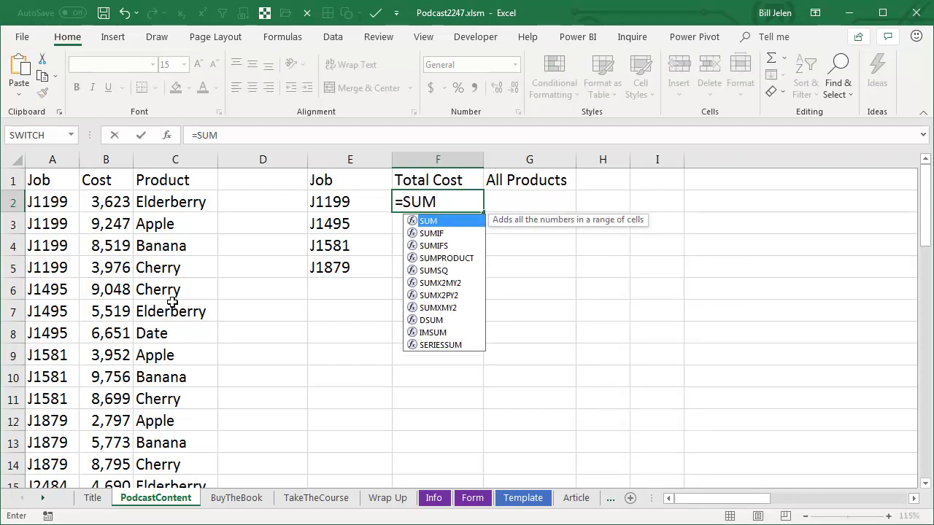
type("IFS(")
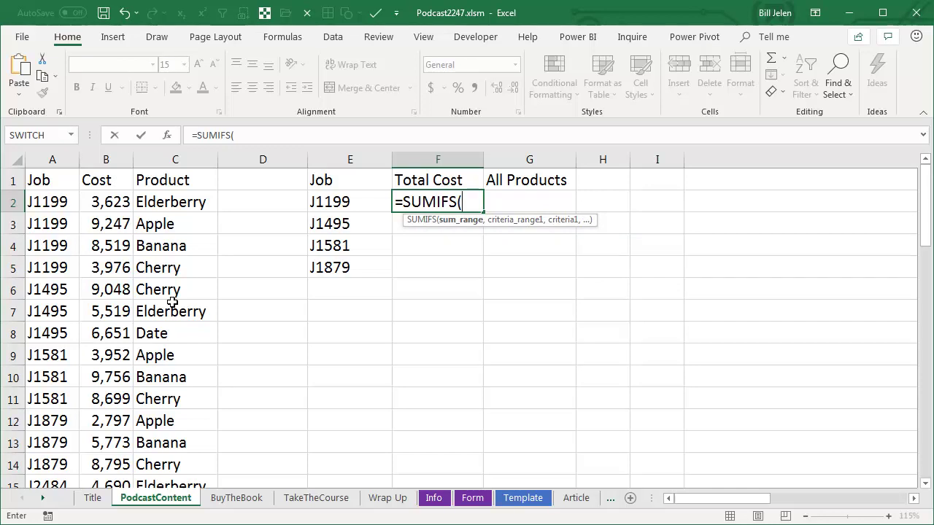
key("Left")
key("Left")
key("Left")
key("Left")
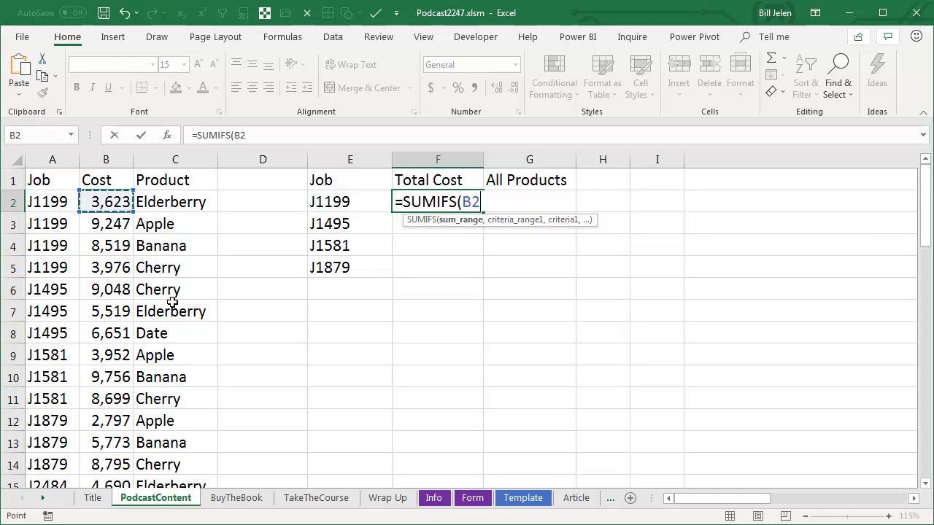
key("ctrl+shift+Down")
scroll(172, 301, "up", 13)
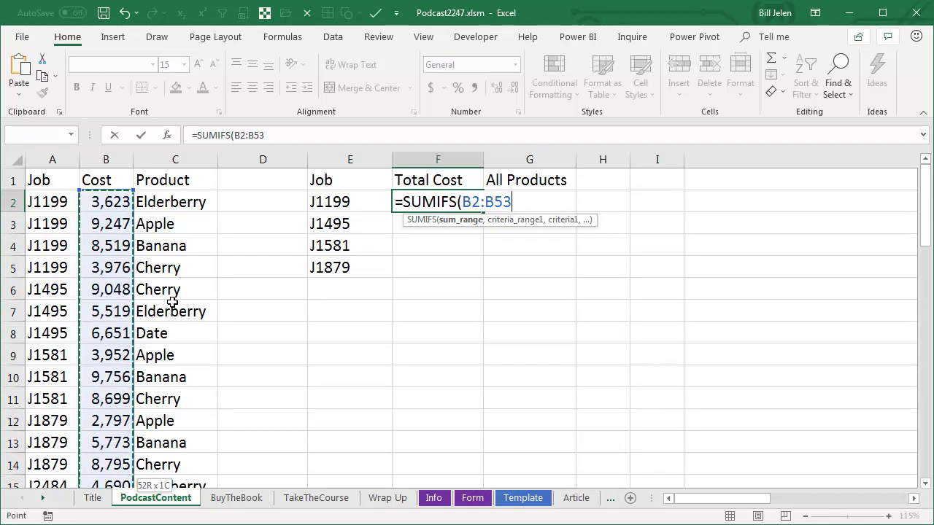
key("F4")
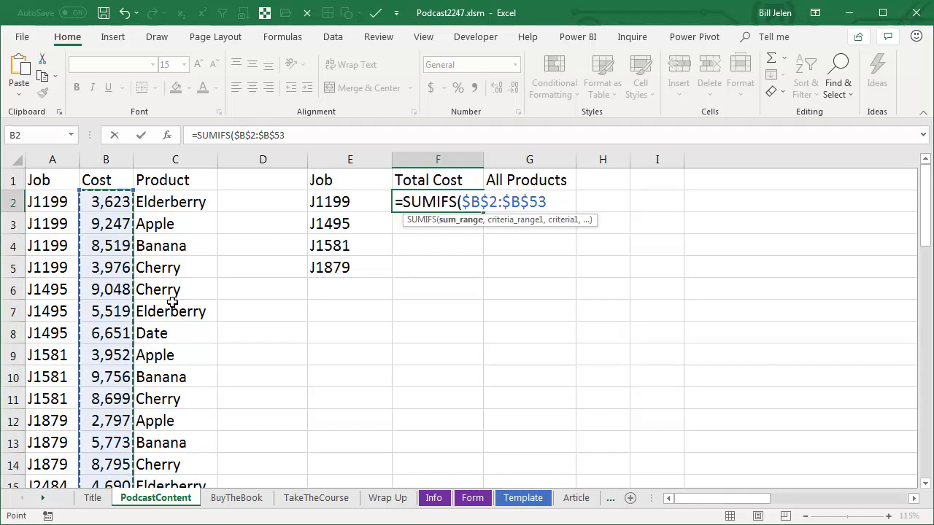
type(",")
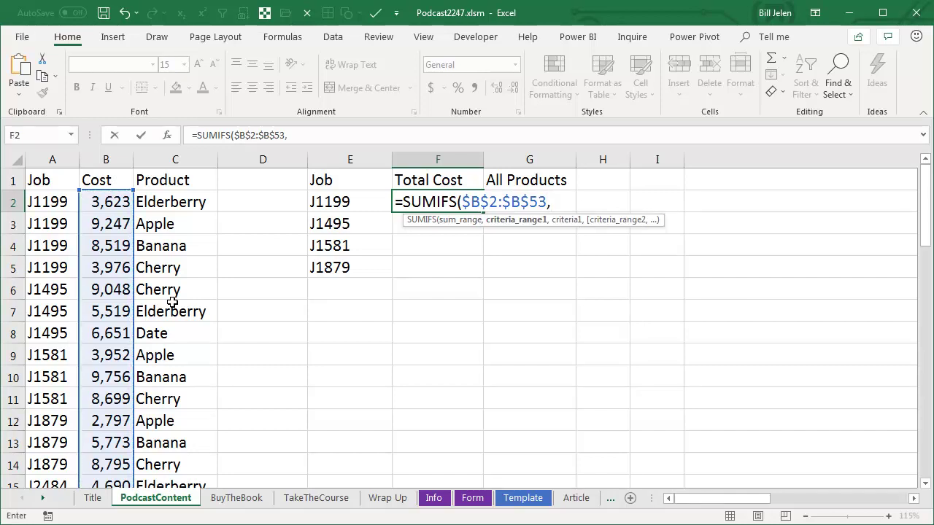
key("Left")
key("Left")
key("Left")
key("Left")
key("Left")
key("ctrl+shift+Down")
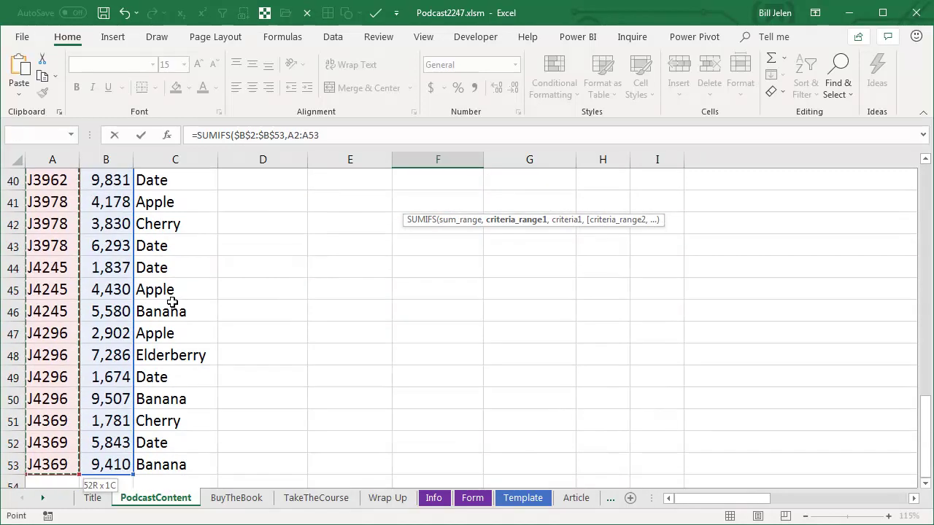
key("F4")
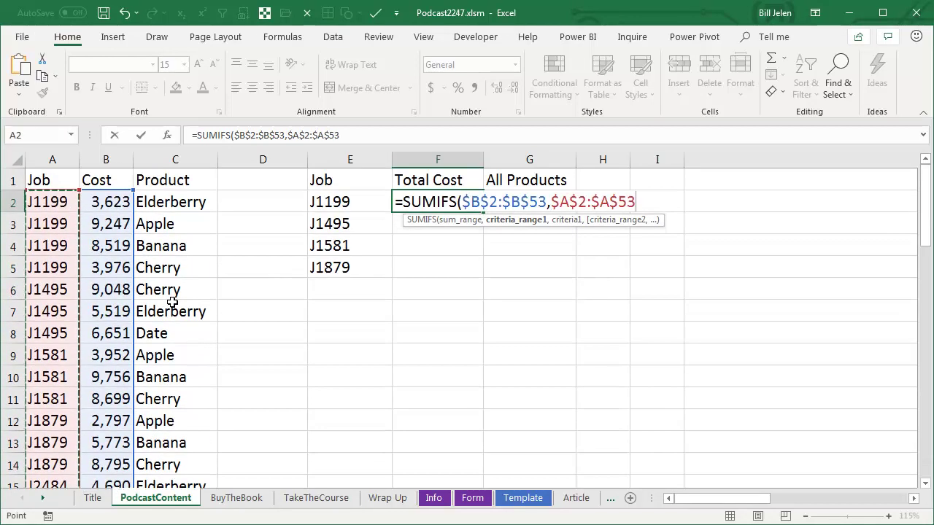
type(",")
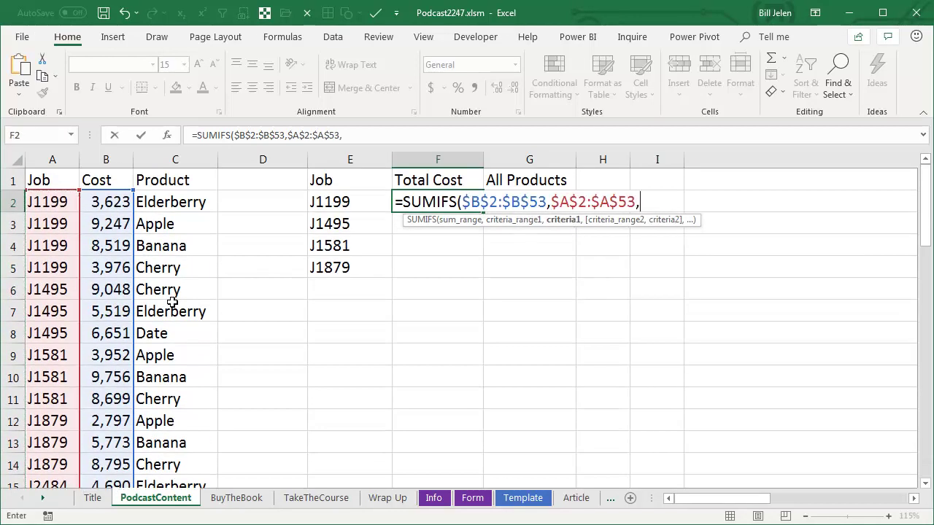
key("Left")
type(")")
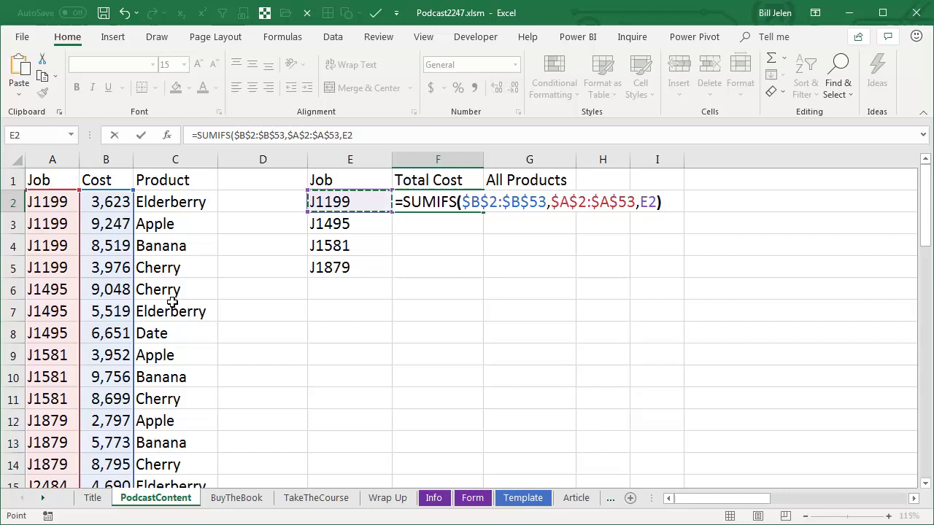
key("ctrl+Return")
Copy the F2 total down to F5 (21218, 22407, 17365) and check J1199's cost sum
key("ctrl+c")
key("shift+Down")
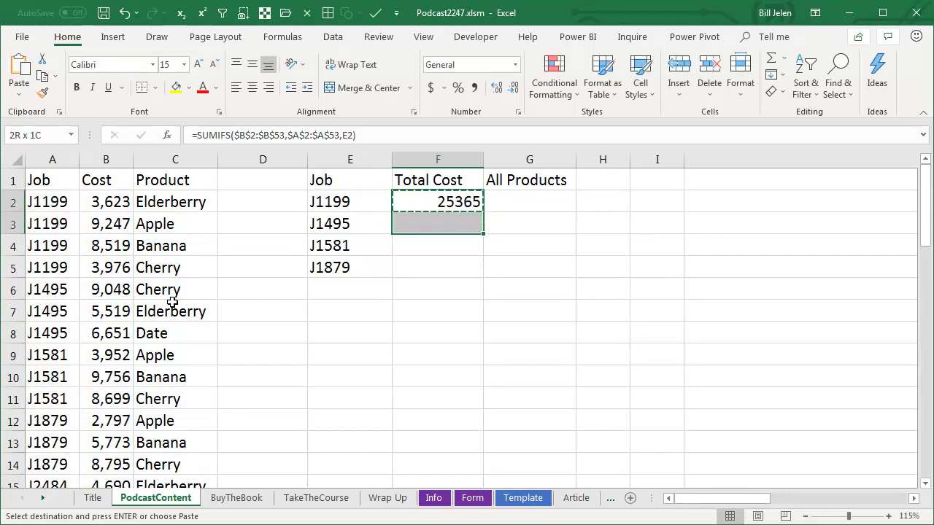
key("shift+Down")
key("shift+Down")
key("ctrl+v")
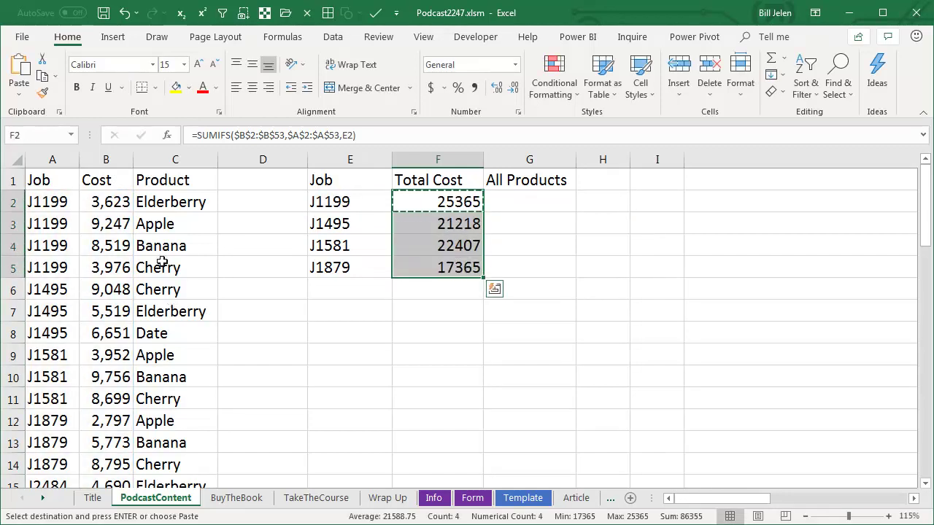
left_click_drag(91, 201, 98, 268)
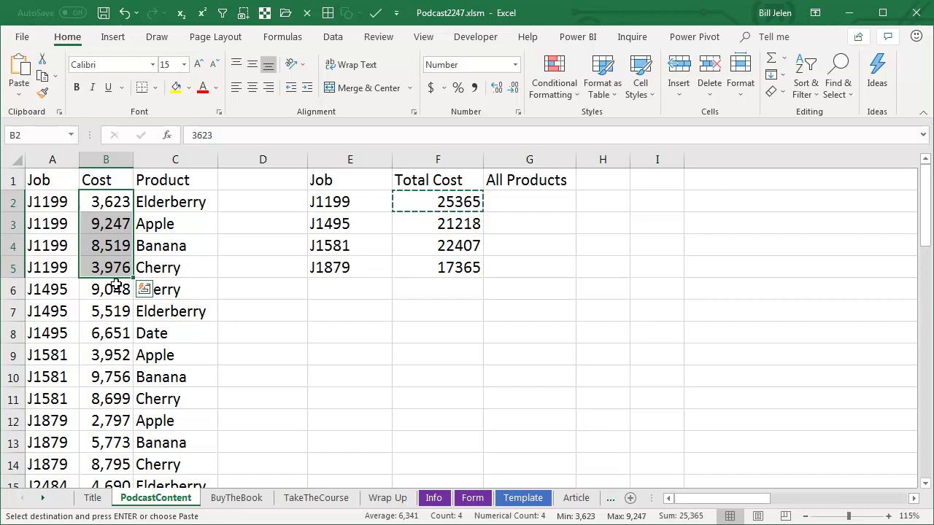
left_click(514, 203)
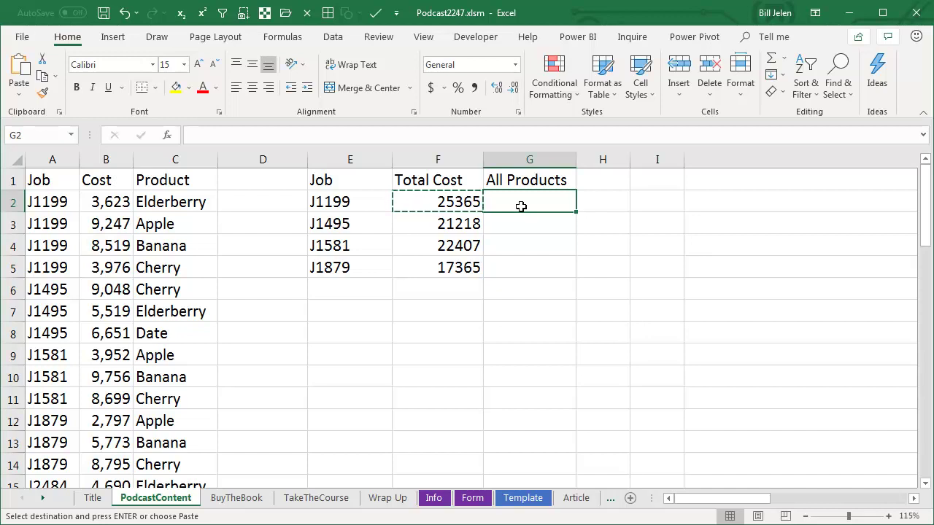
In G2 start =TEXTJOIN(", ",True,IF( testing the absolute Job range $A$2:$A$53
type("=")
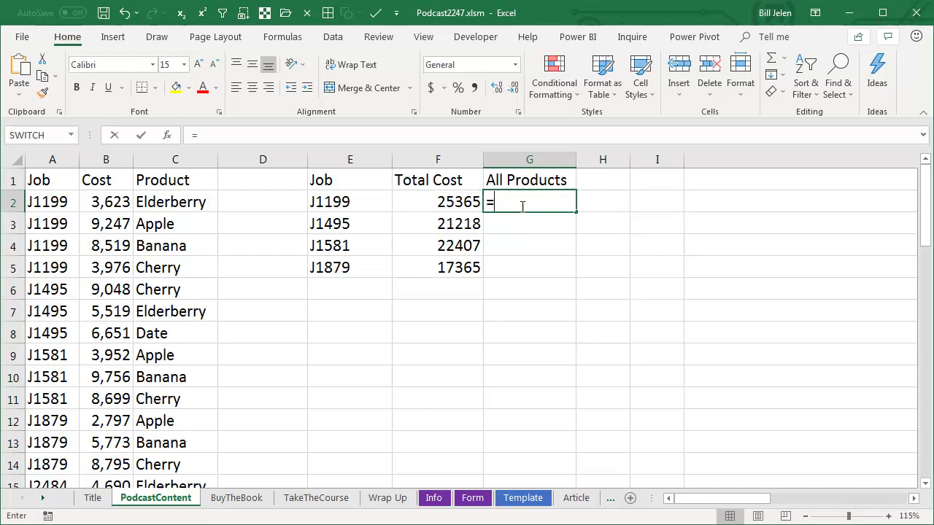
type("TEXT")
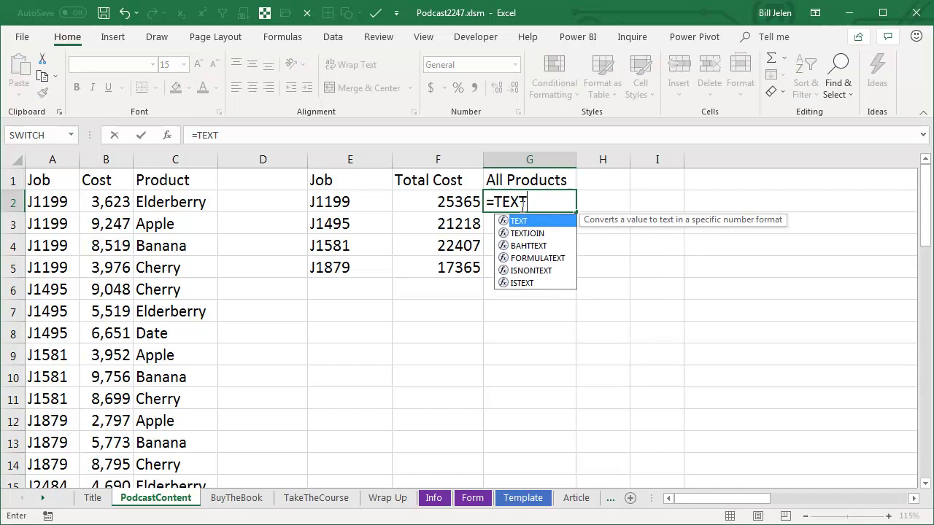
type("JOIN(")
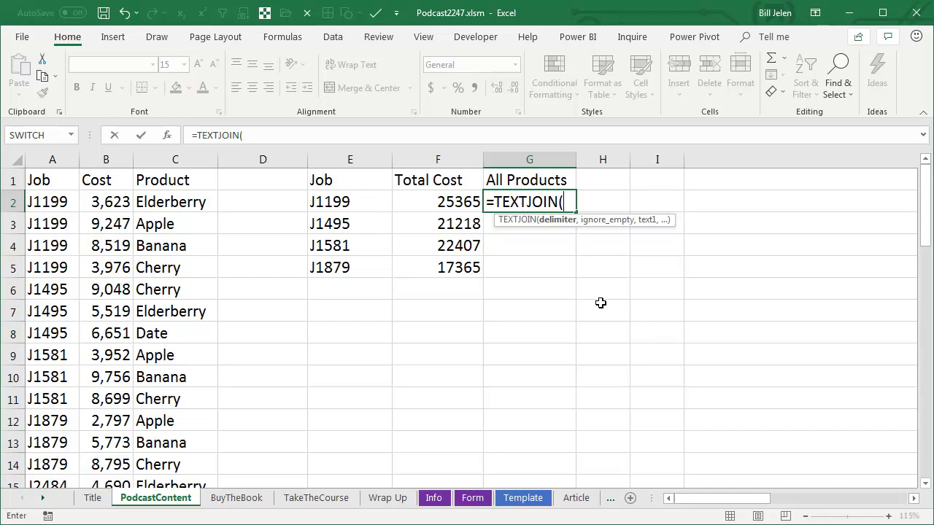
type("\", ")
type("\"")
type(",")
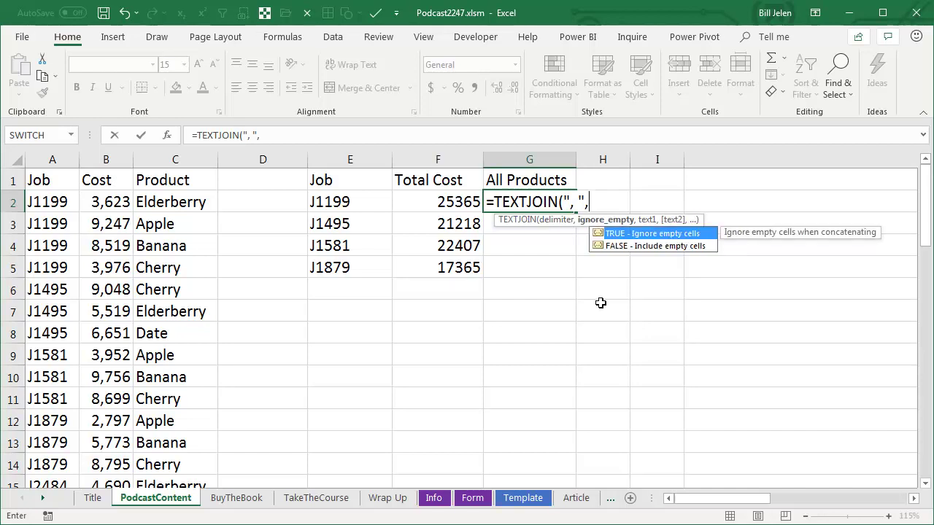
type("True")
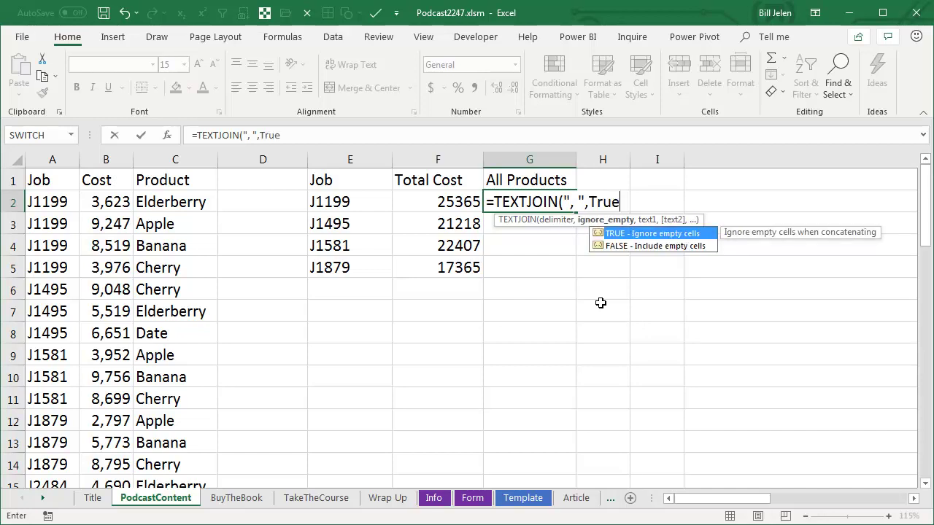
type(",IF")
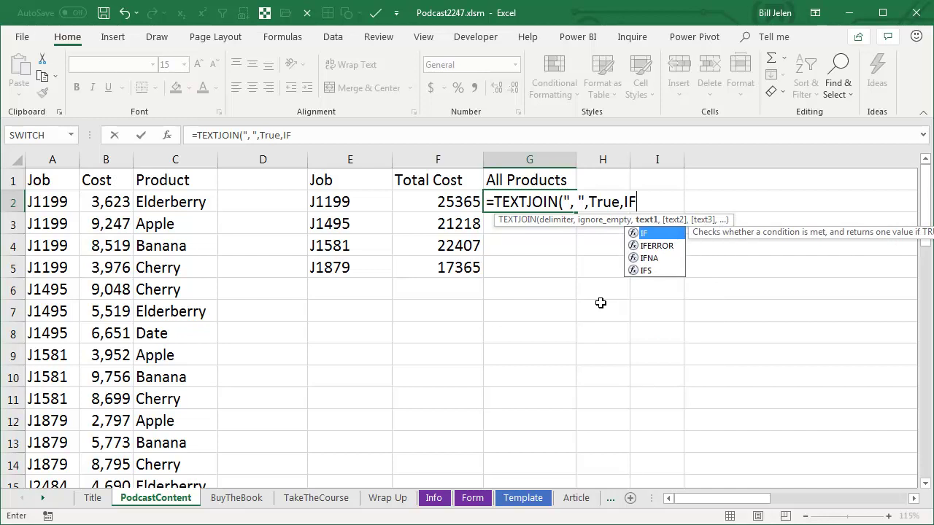
type("(")
key("Left")
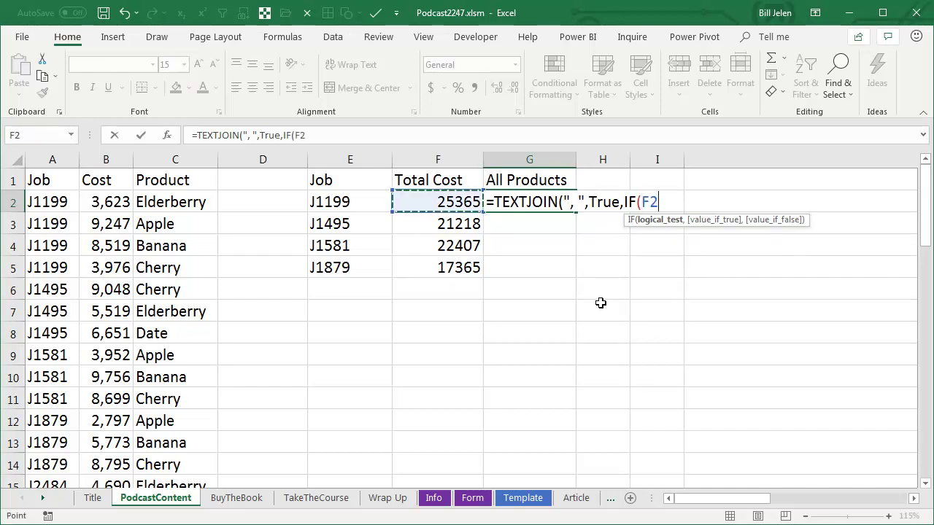
key("Left")
key("Left")
key("Left")
key("ctrl+shift+Down")
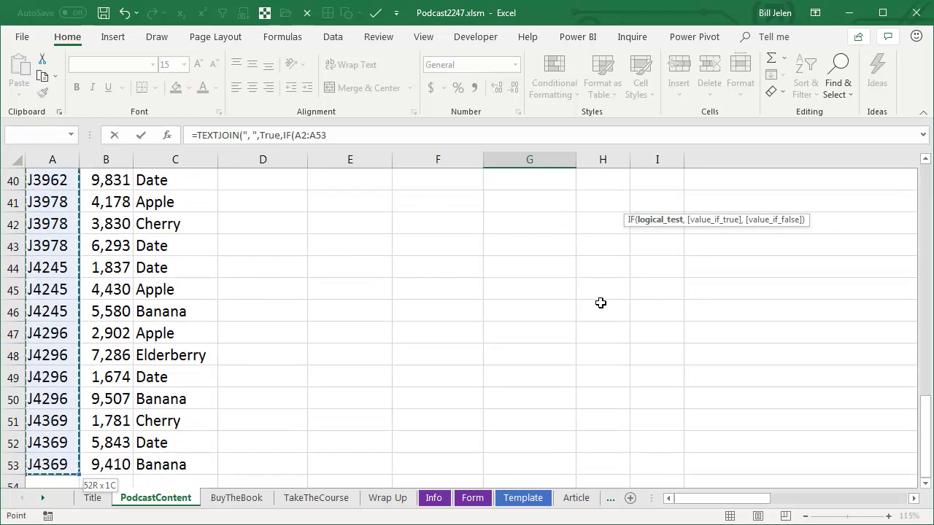
key("F4")
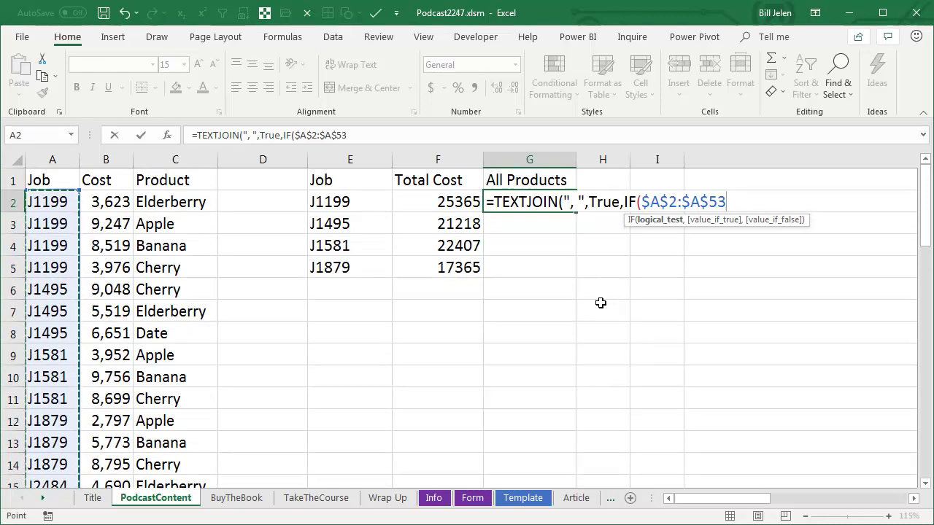
Complete the IF to match E2 and return products $C$2:$C$53, entering J1199's product list
type("=")
key("Left")
key("Left")
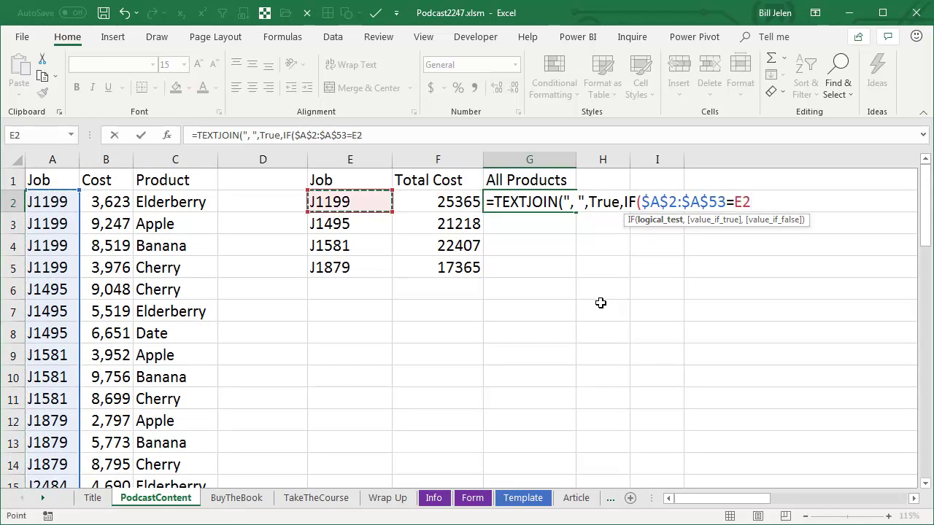
type(",")
key("Left")
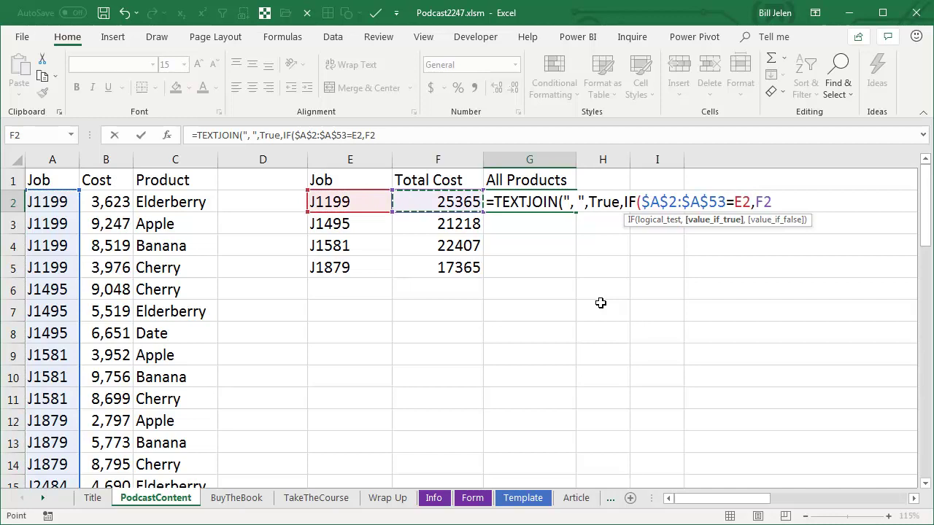
key("Left")
key("Left")
key("Left")
key("ctrl+shift+Down")
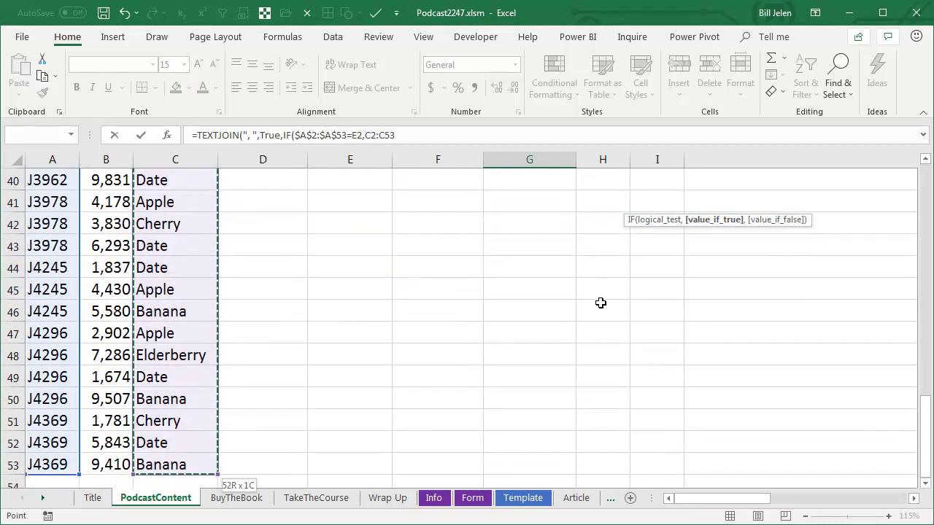
key("F4")
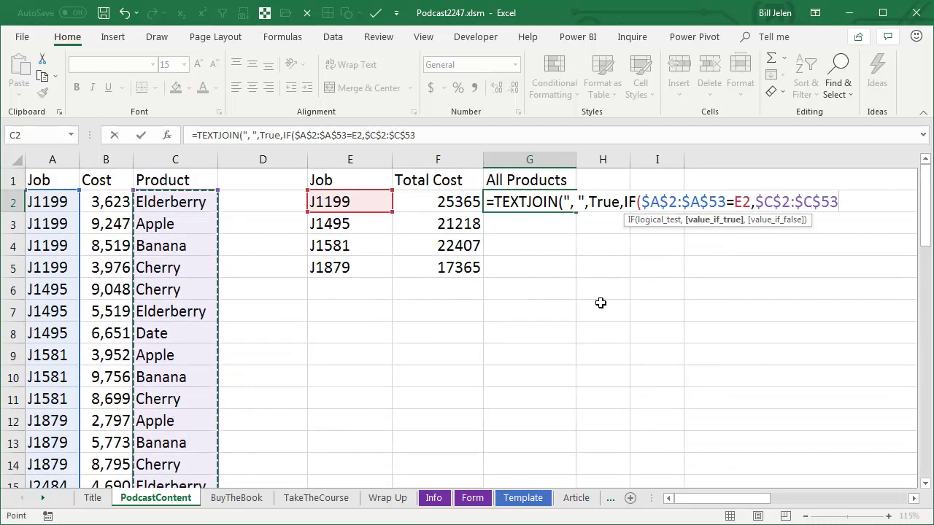
type(",\"\"")
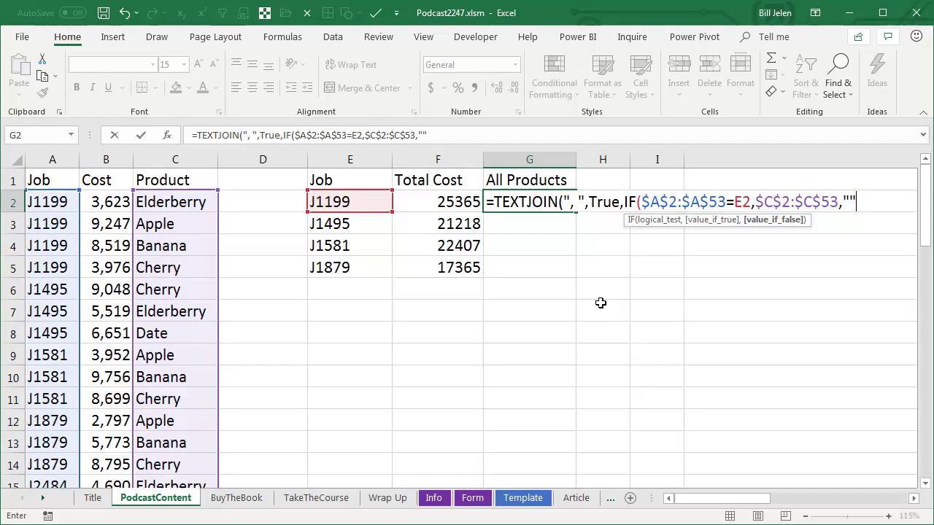
type(")")
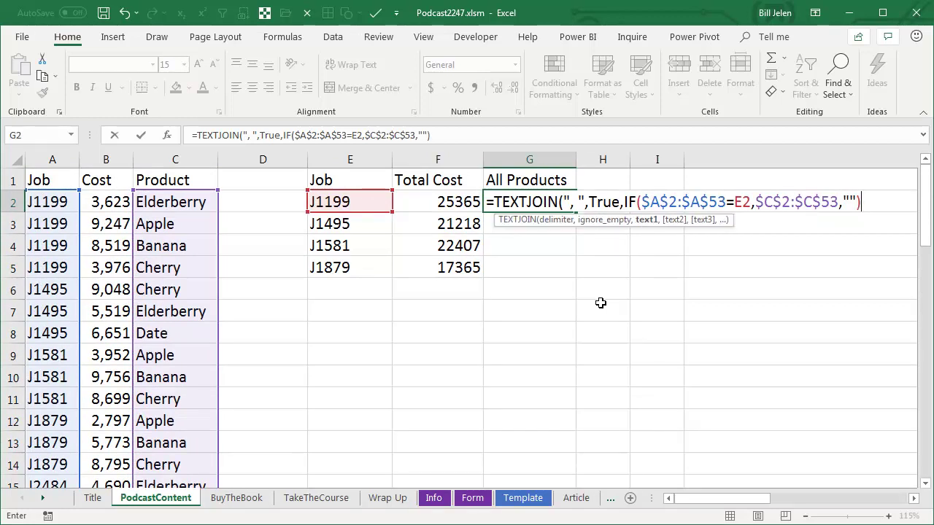
type(")")
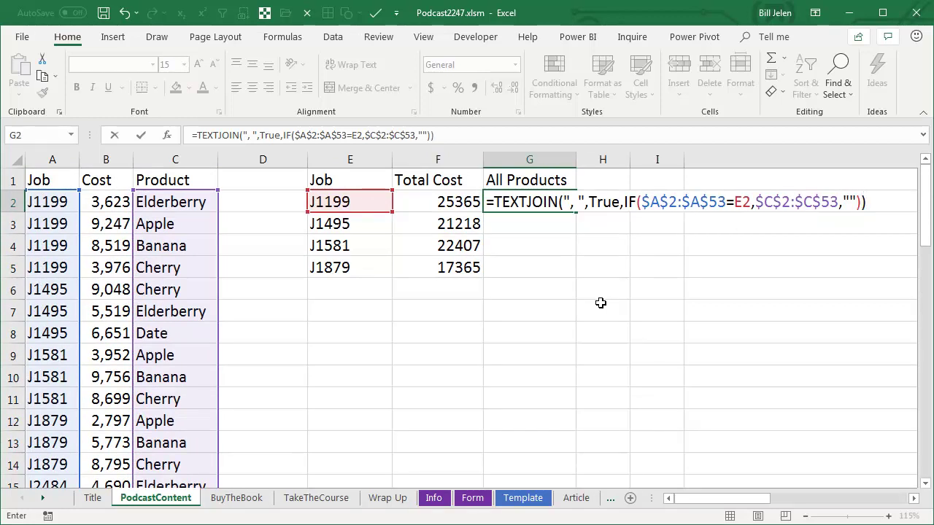
key("Return")
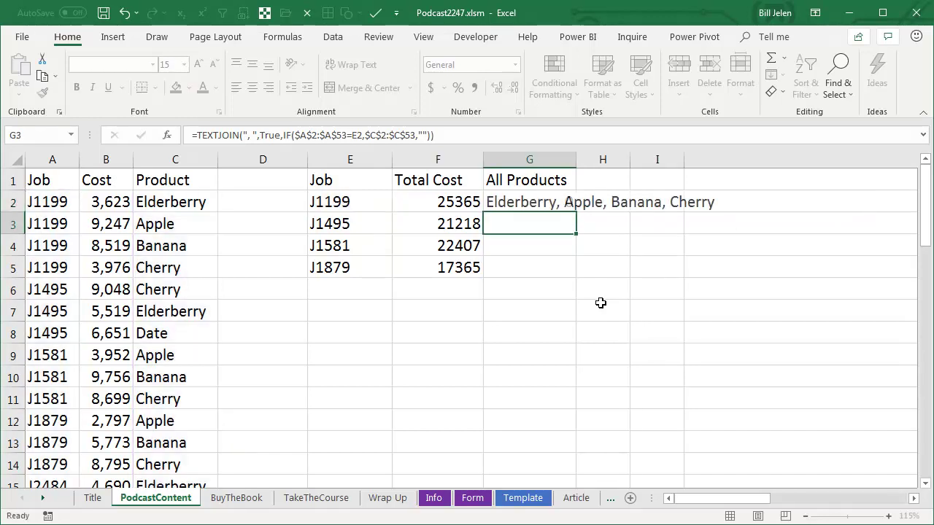
Copy the G2 product list formula down to the other job rows and review it
key("Up")
key("ctrl+c")
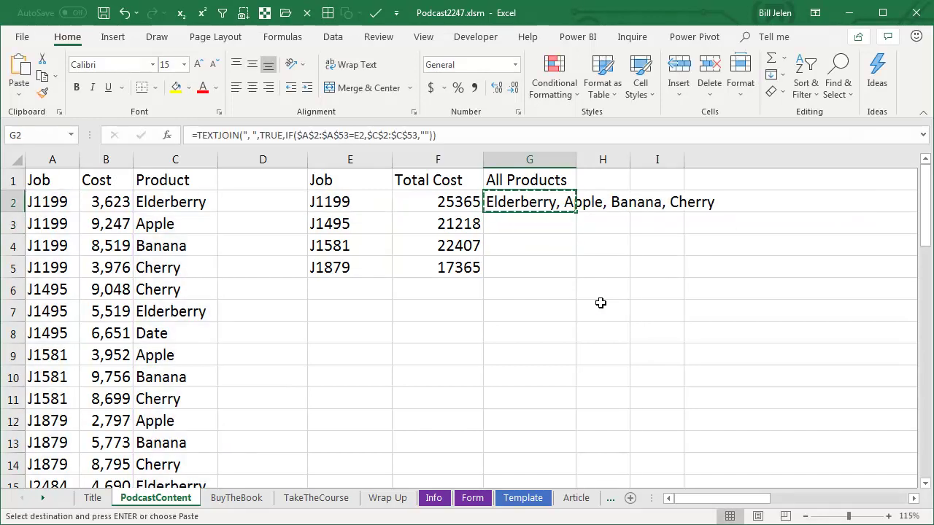
key("shift+Down")
key("shift+Down")
key("shift+Down")
key("ctrl+v")
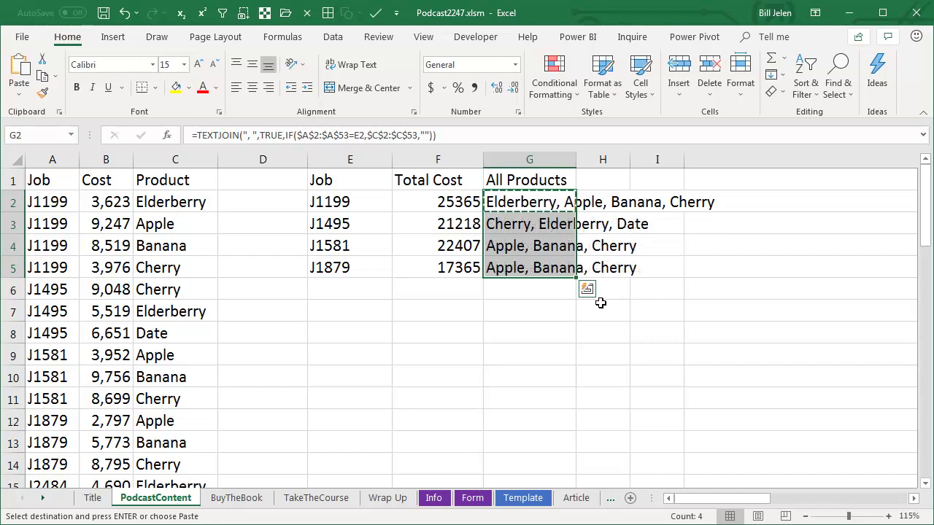
key("Left")
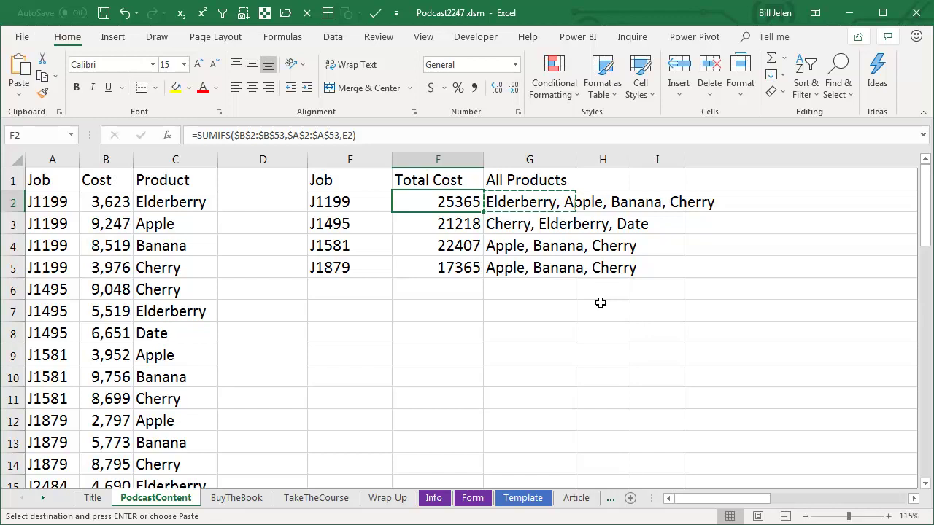
key("Right")
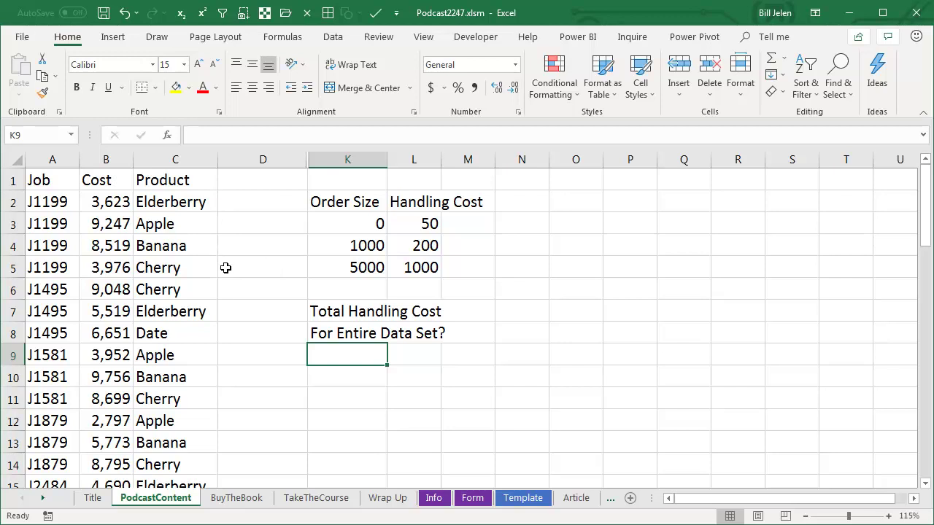
In K9 start =SUM(LOOKUP( using the Cost column B2:B53 as lookup values
type("=")
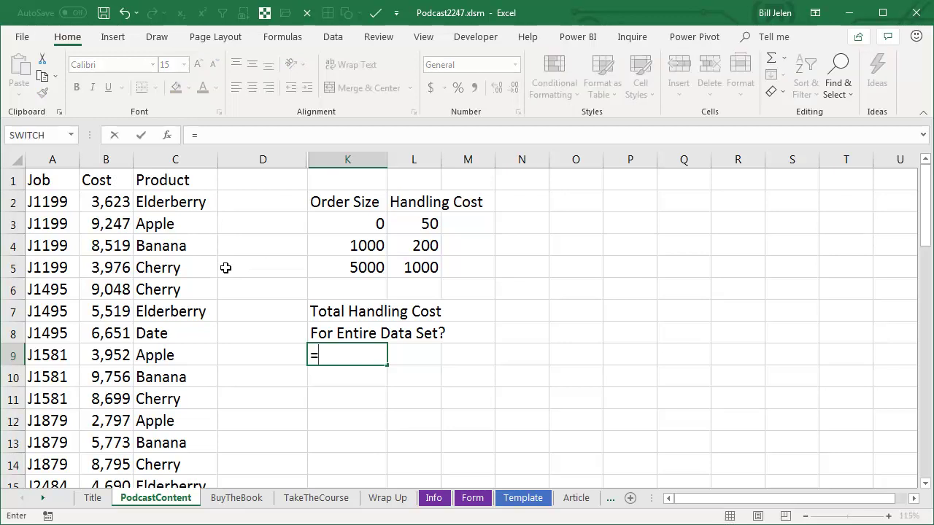
type("SUM(LO")
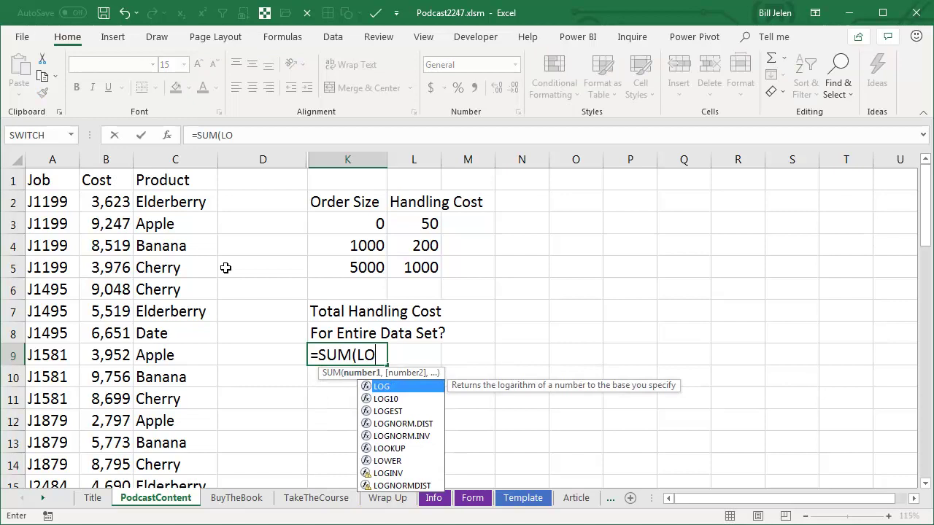
type("OKUP(")
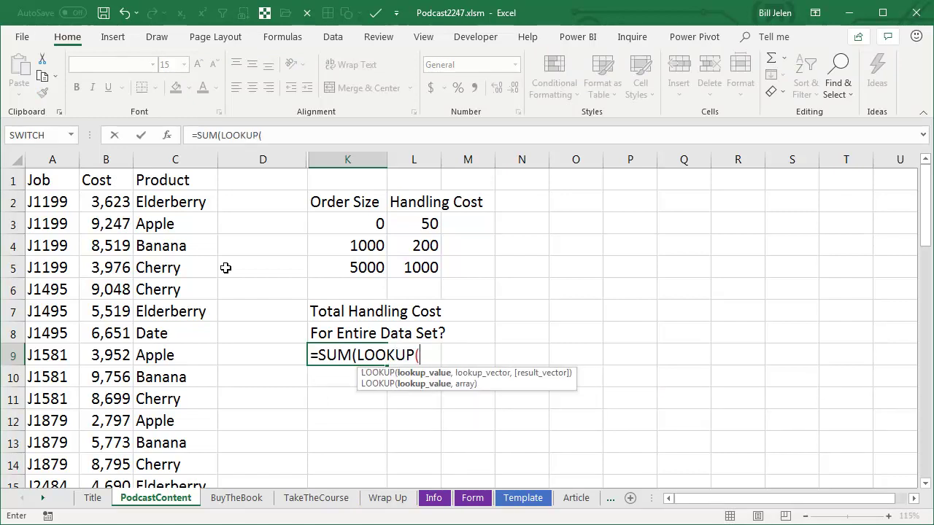
key("Up")
key("Up")
key("Up")
key("Up")
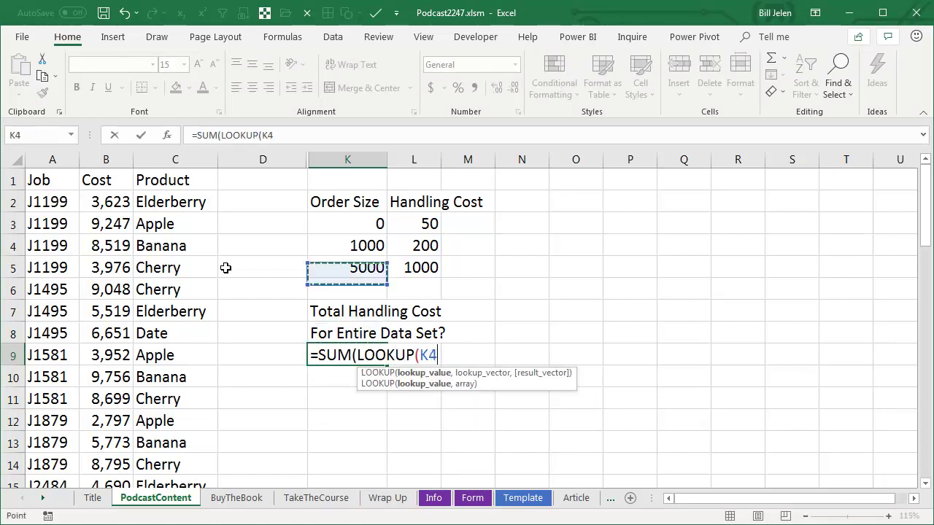
key("Up")
key("Up")
key("Up")
key("Left")
key("Left")
key("Left")
key("Down")
key("ctrl+shift+Down")
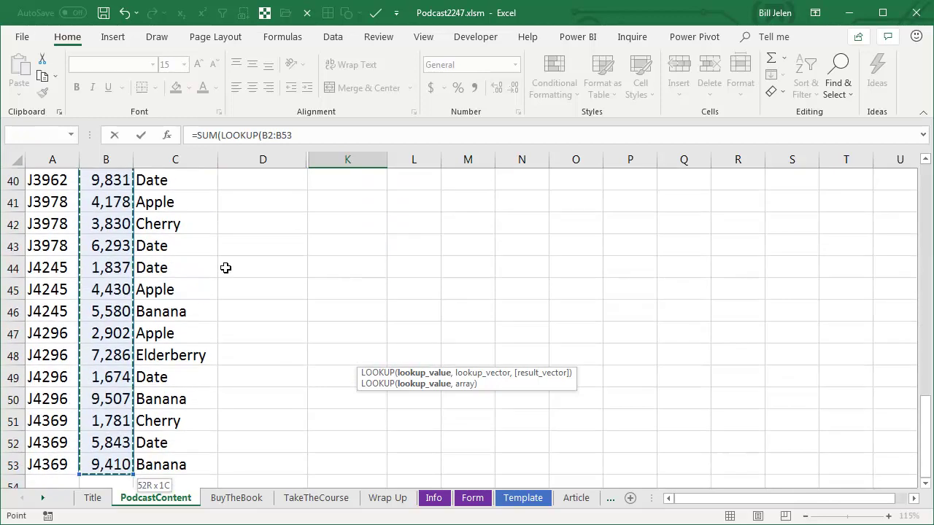
key("ctrl+BackSpace")
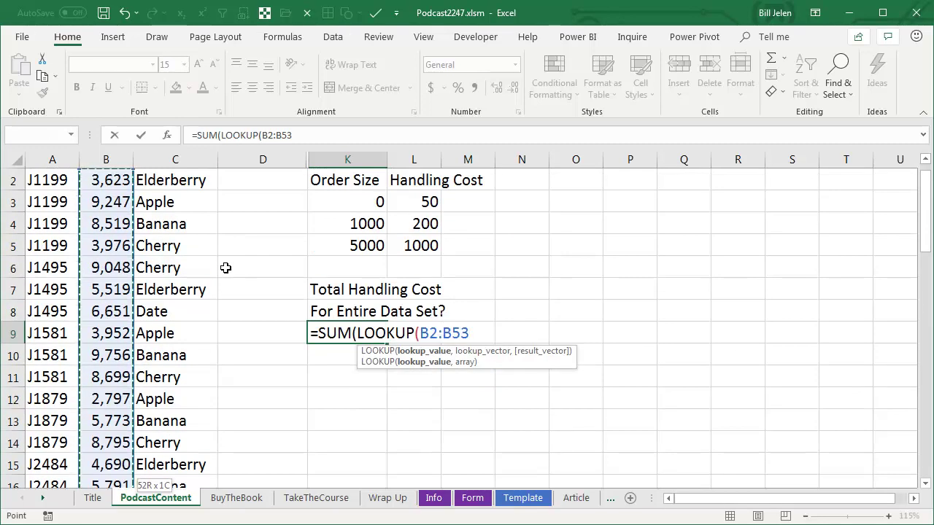
type(",")
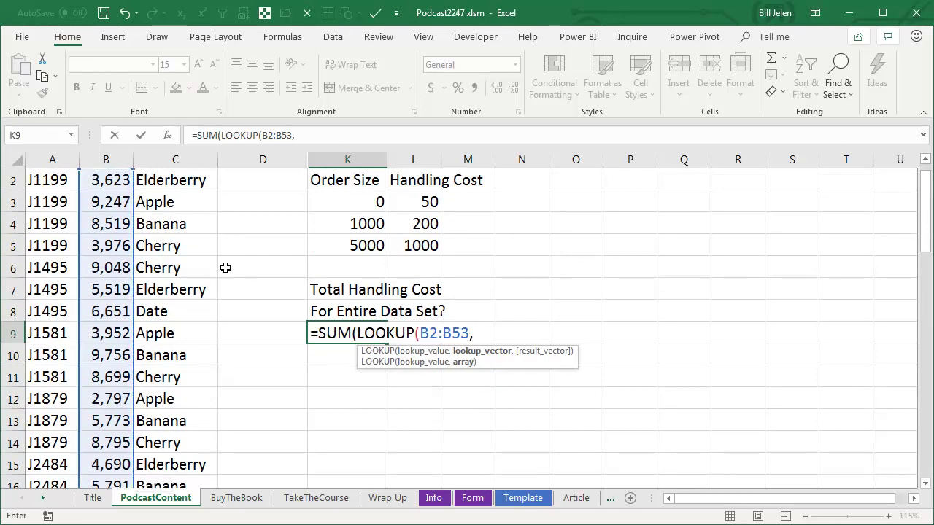
Finish the LOOKUP against tier table K3:L5 so K9 returns total handling cost 31200
key("Up")
key("Up")
key("Up")
key("Up")
key("Up")
key("Up")
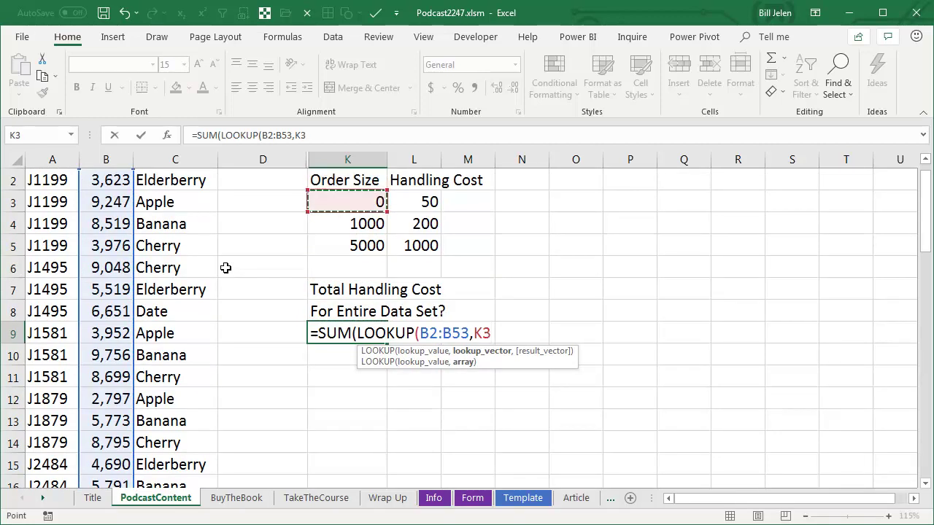
key("shift+Down")
key("shift+Right")
key("shift+Down")
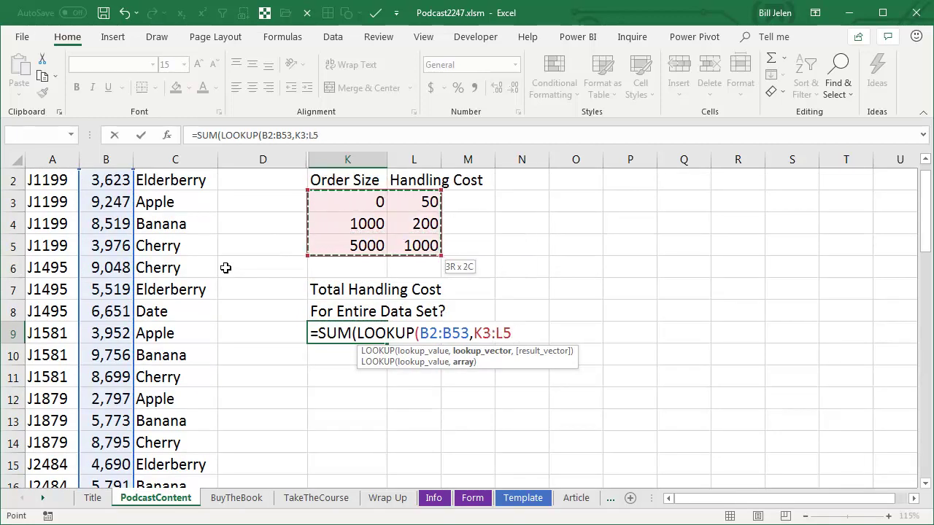
type("))")
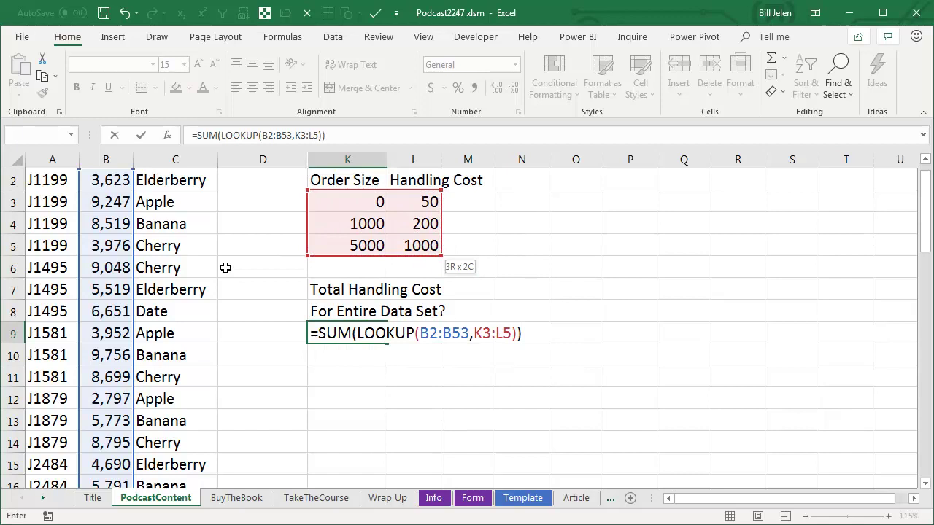
key("Return")
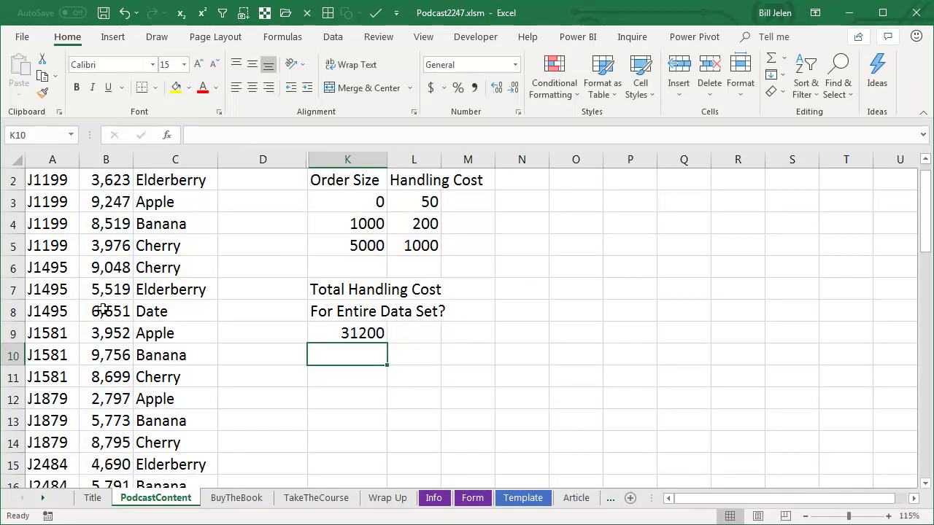
left_click(363, 336)
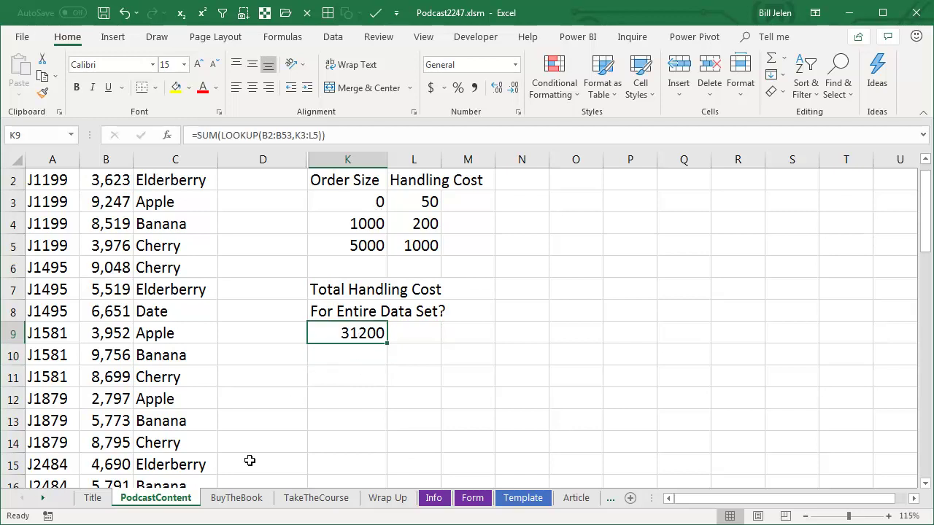
left_click(241, 499)
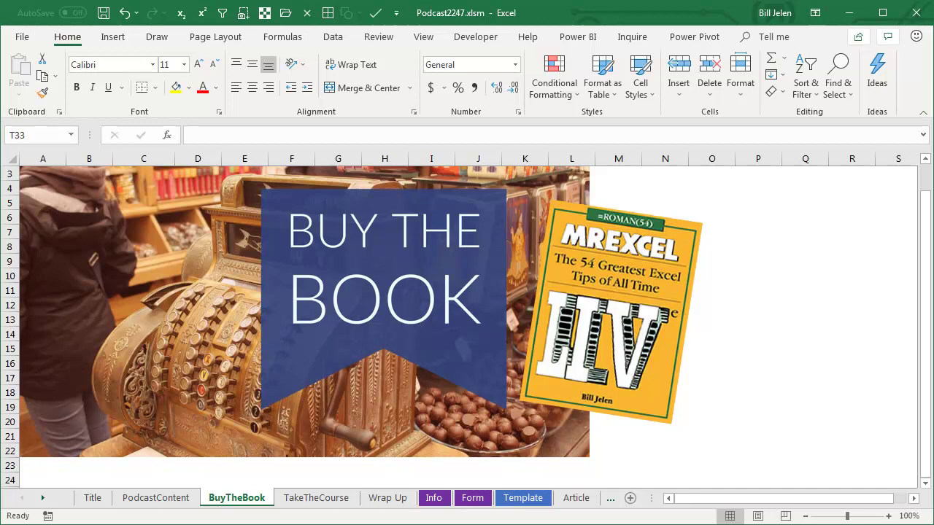
left_click(388, 498)
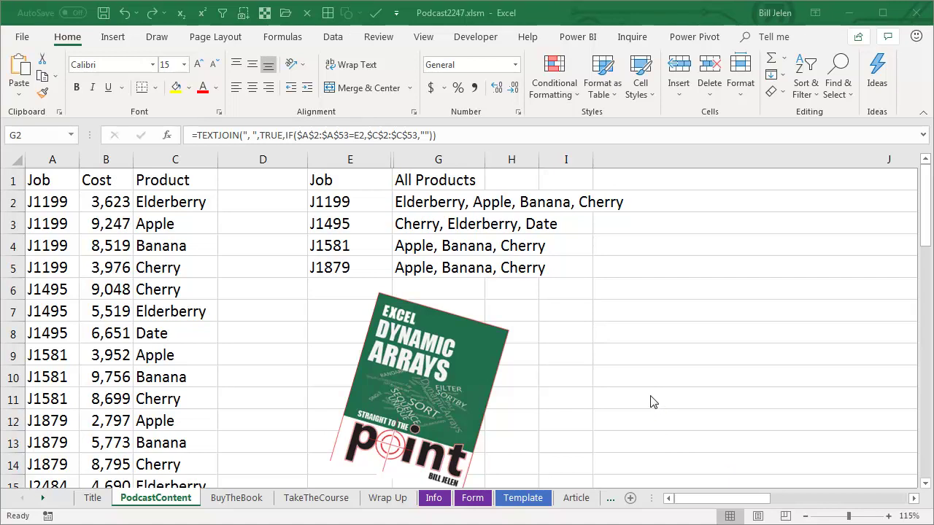
Wrap G2's IF in SORT and fill down to G5 so products list alphabetically
left_click(437, 208)
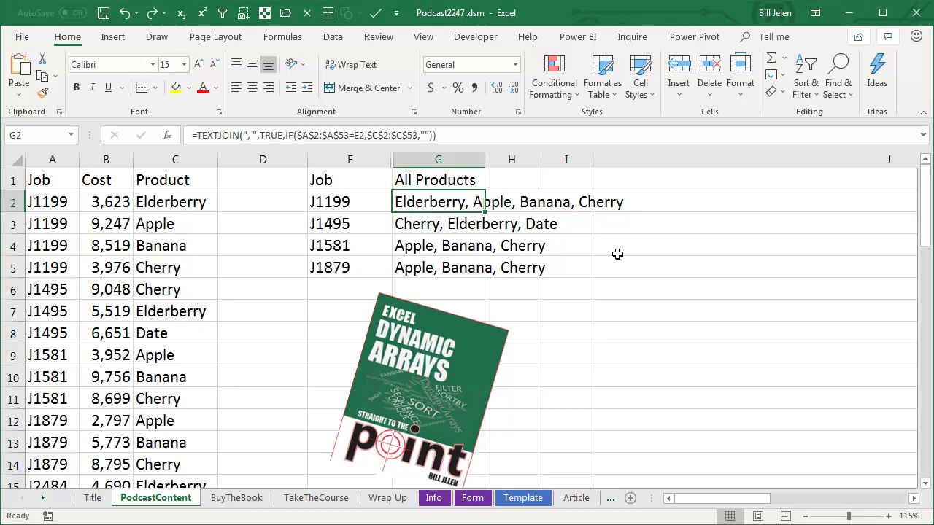
key("F2")
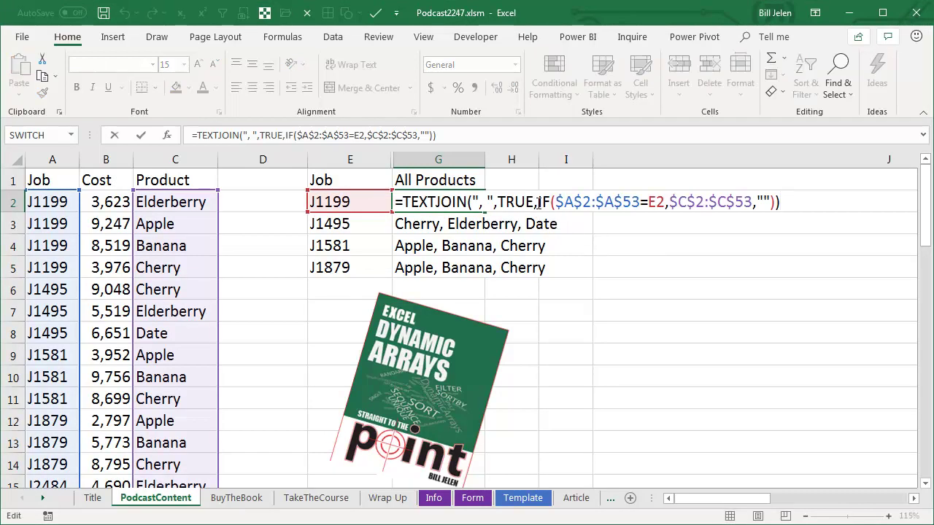
left_click(538, 202)
type("S")
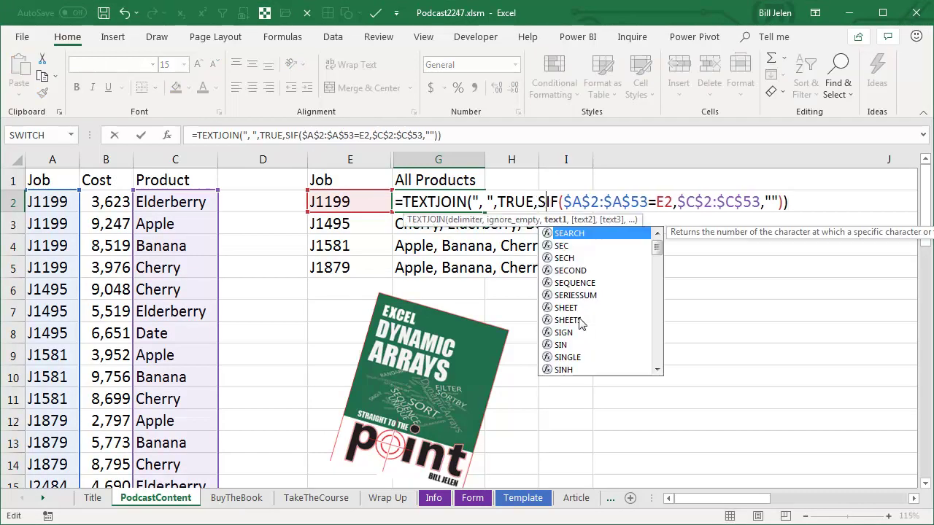
type("ORT(")
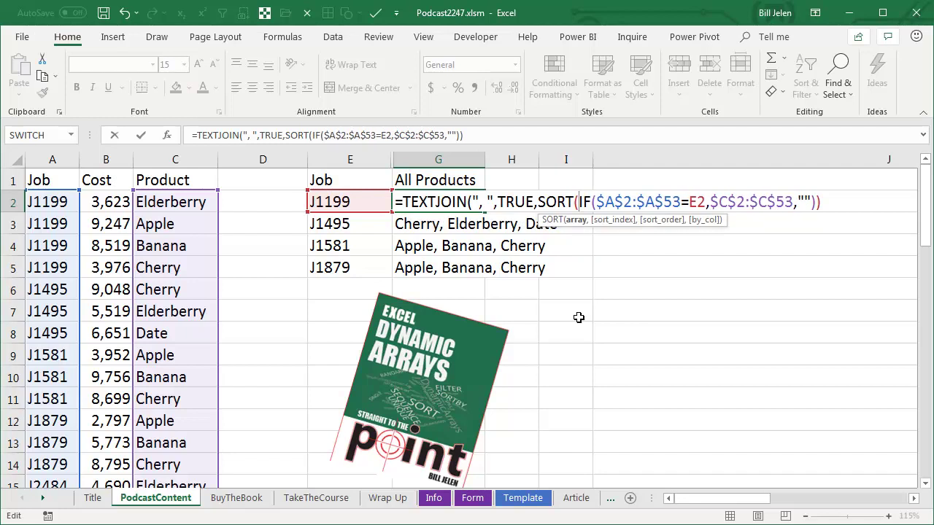
key("Right")
key("Right")
key("Right")
key("Right")
key("Right")
key("Right")
type(")")
key("Return")
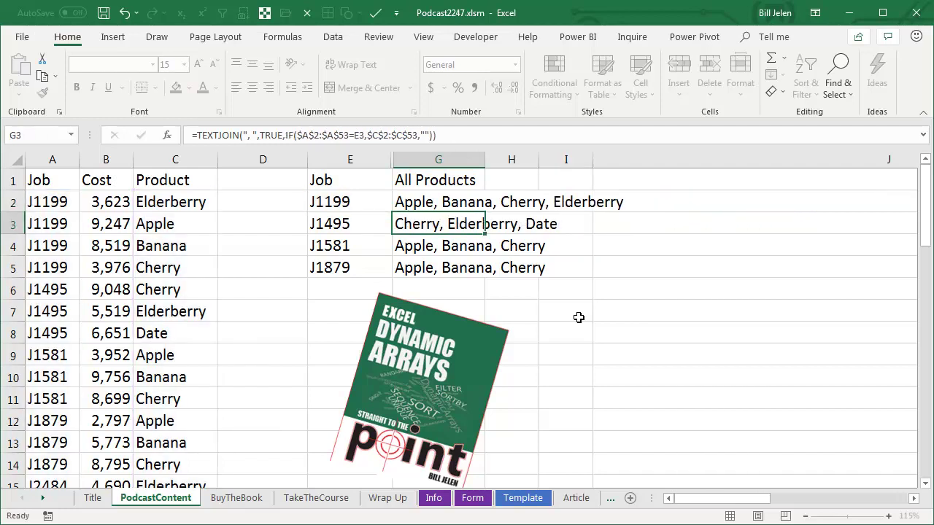
key("Up")
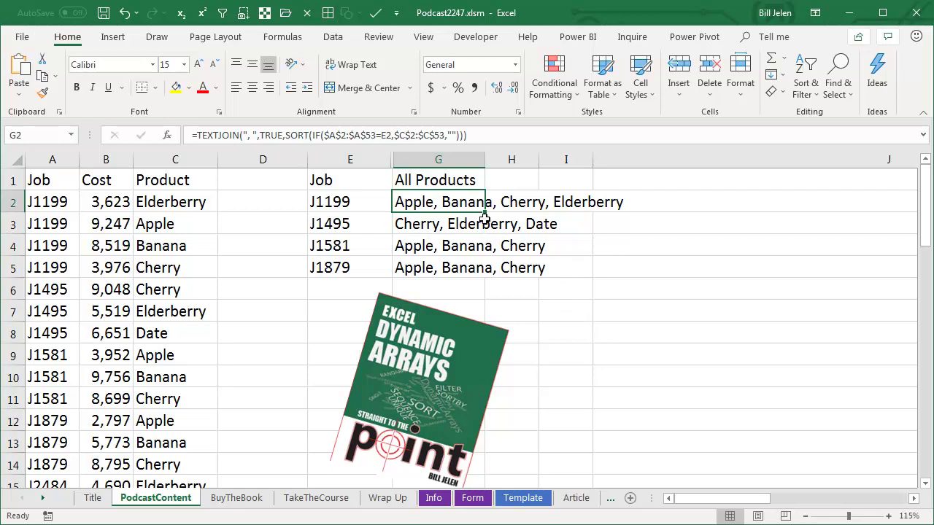
double_click(485, 212)
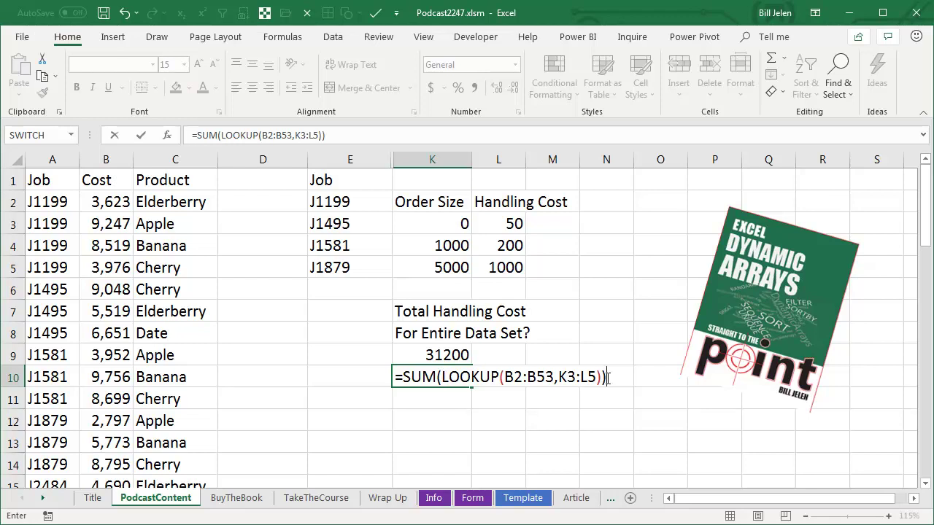
Change K10 to SUM(VLOOKUP(...,K3:L5,2,True)) approximate match, also returning 31200
left_click(441, 377)
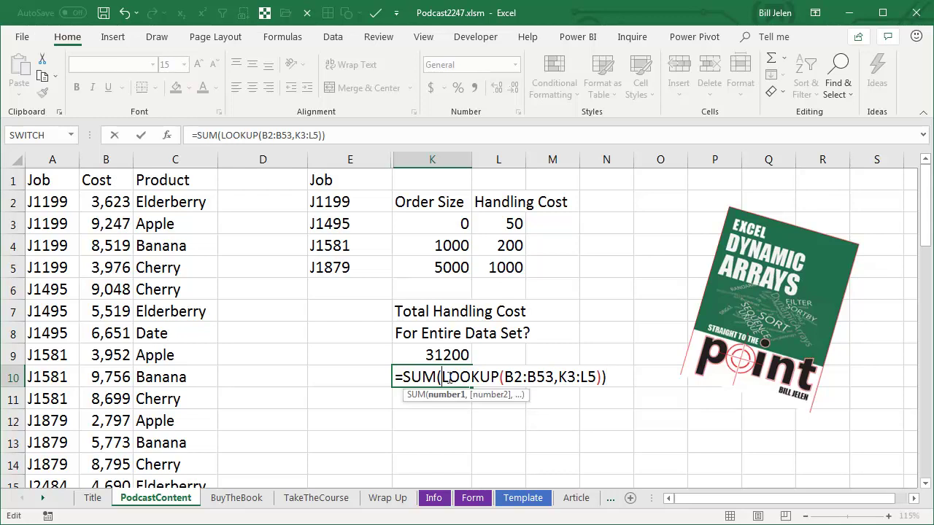
type("V")
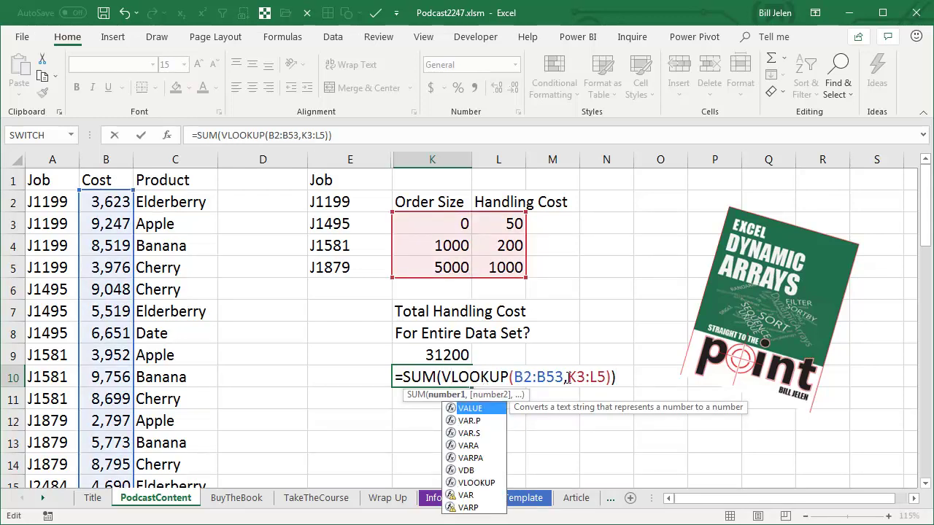
left_click(606, 377)
type(",2")
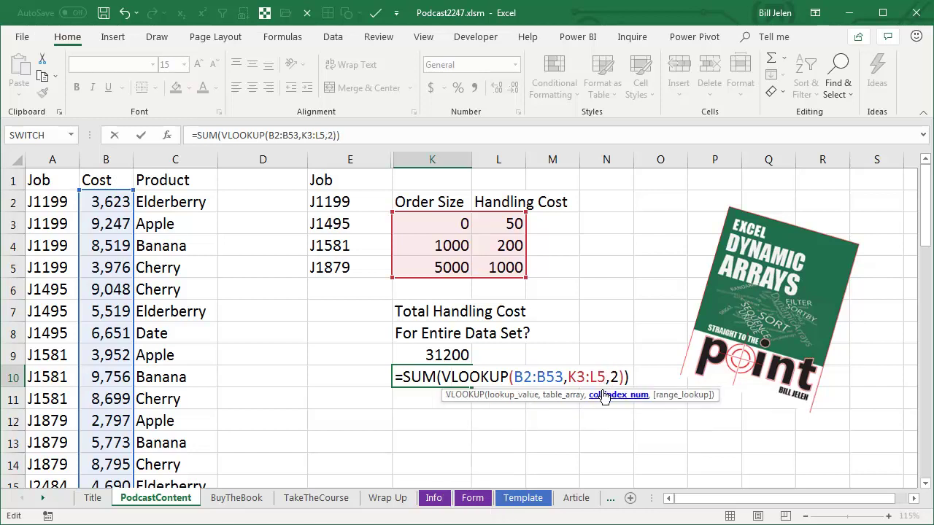
type(",True")
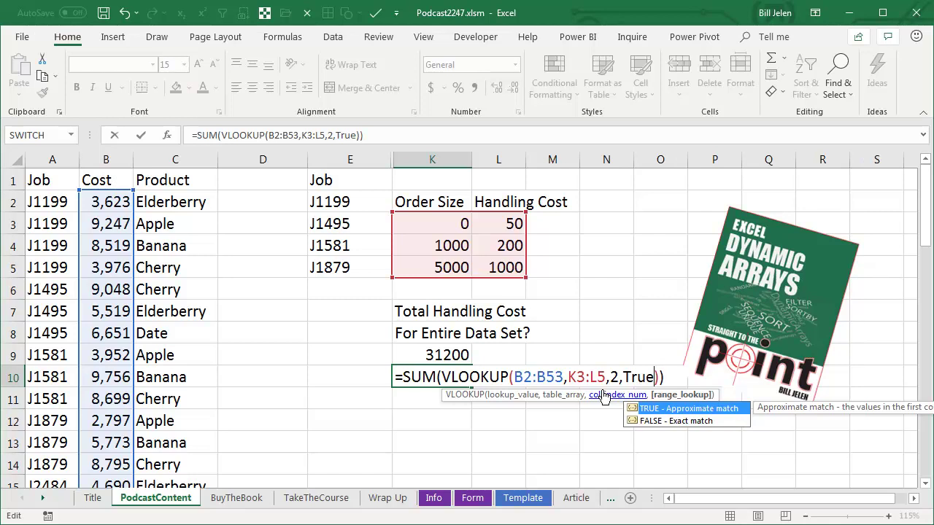
key("Return")
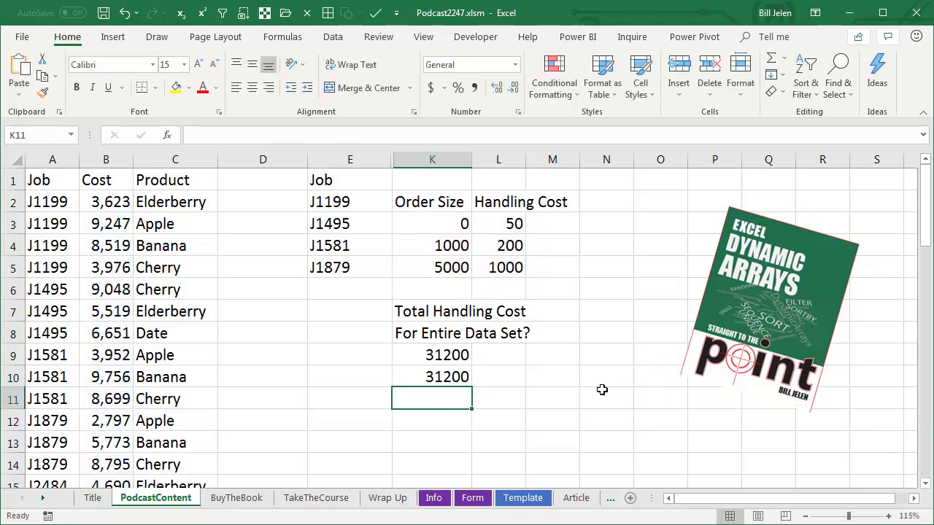